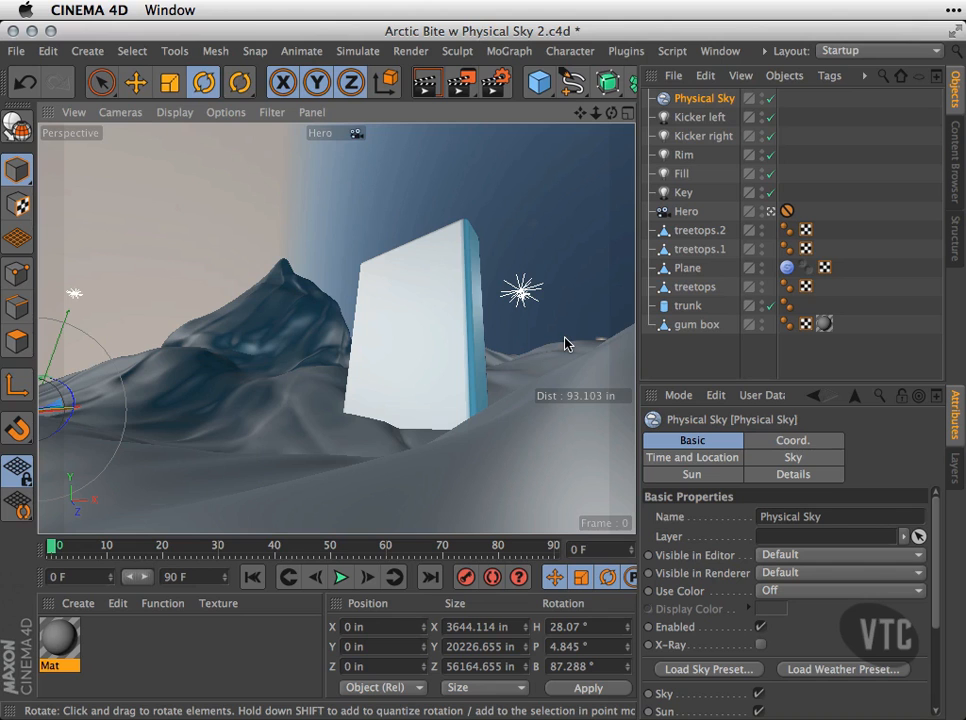
- Disable the Physical Sky and examine the Key light's general settings in a widened attributes area
left_click(770, 98)
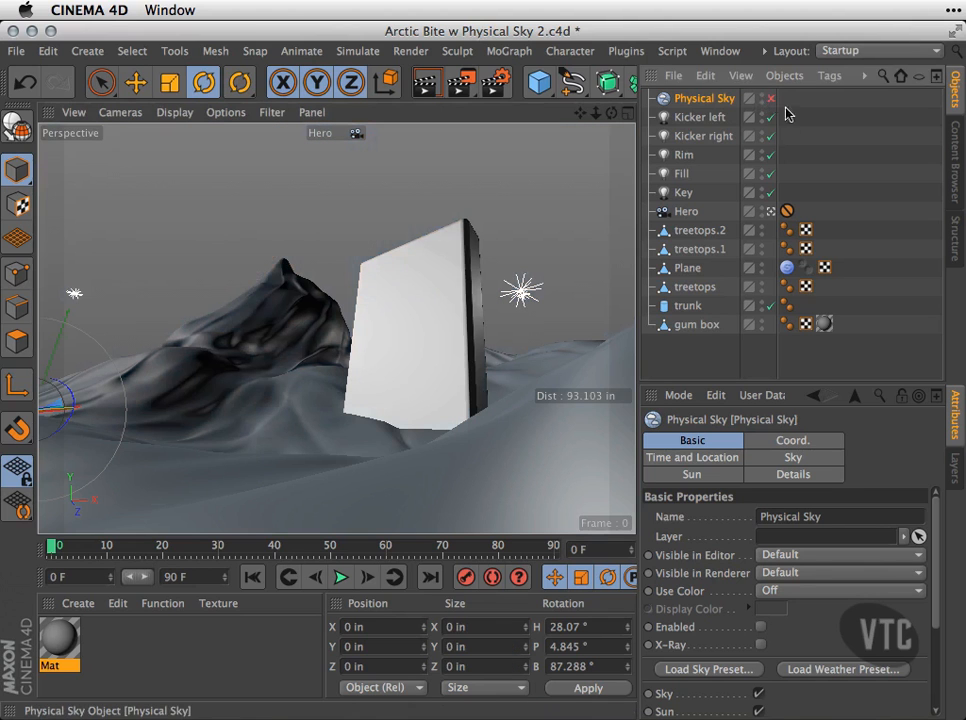
left_click(694, 196)
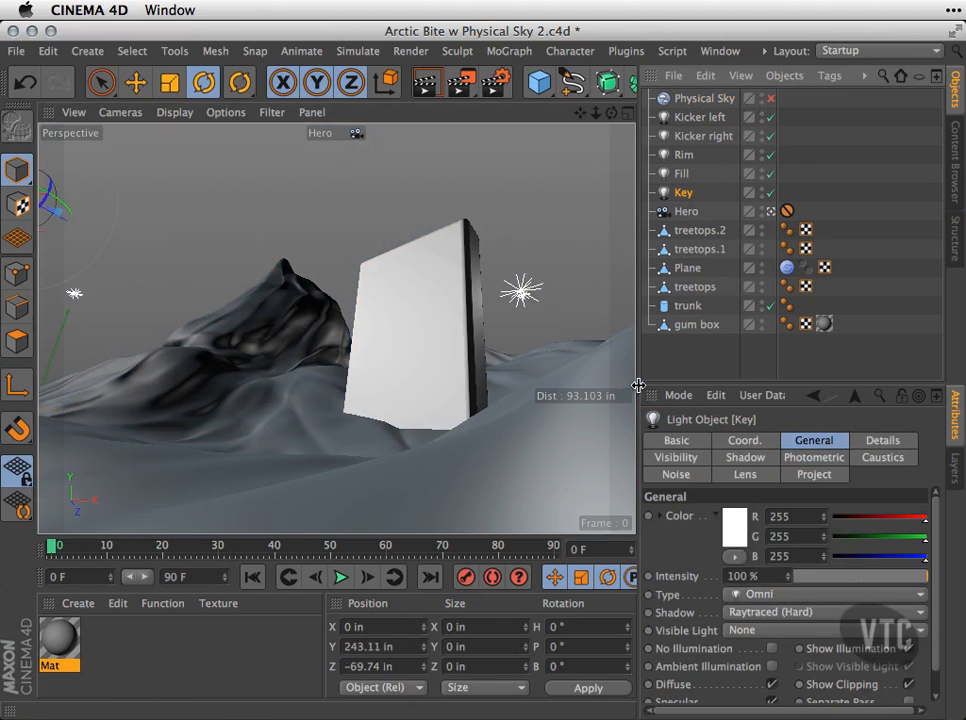
left_click_drag(638, 383, 447, 367)
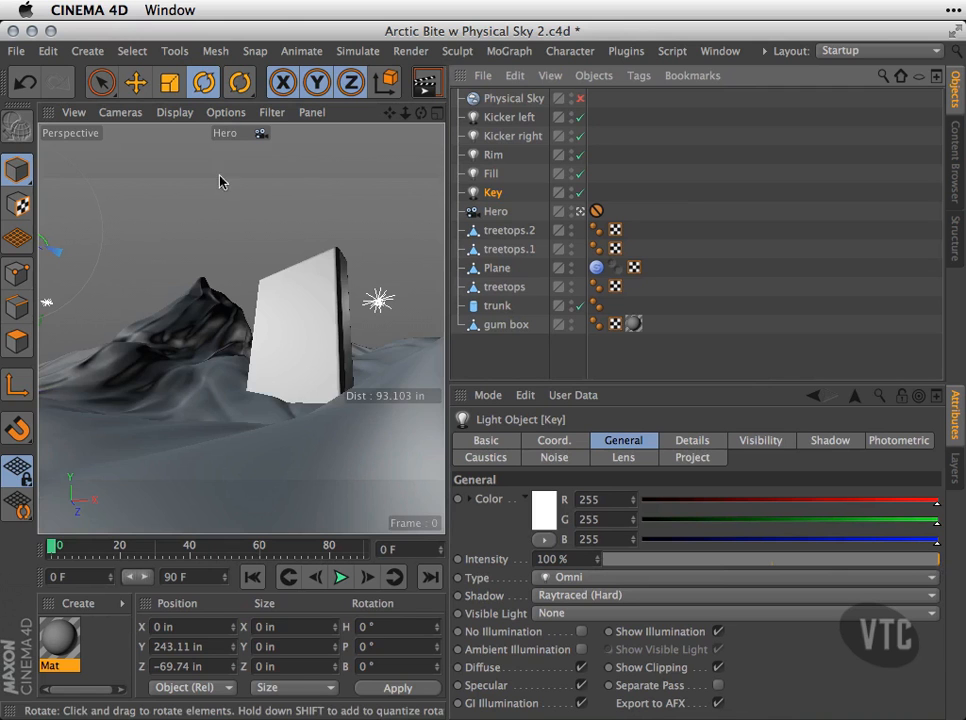
left_click_drag(312, 308, 350, 330)
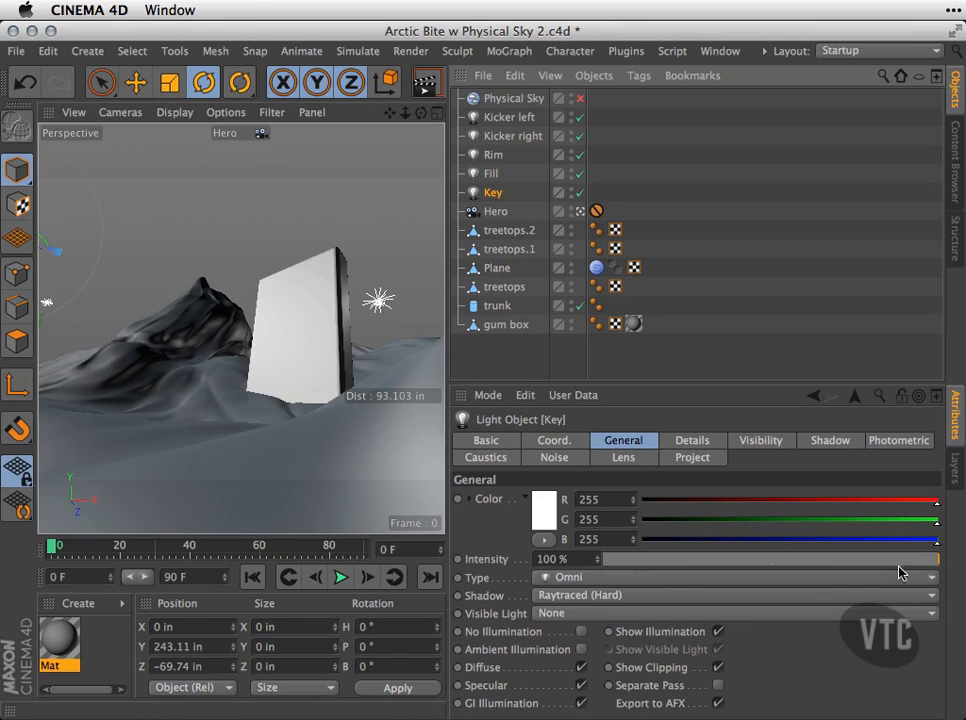
- Examine the general settings and placement of the Fill, Rim, Kicker right and Kicker left lights
left_click(516, 175)
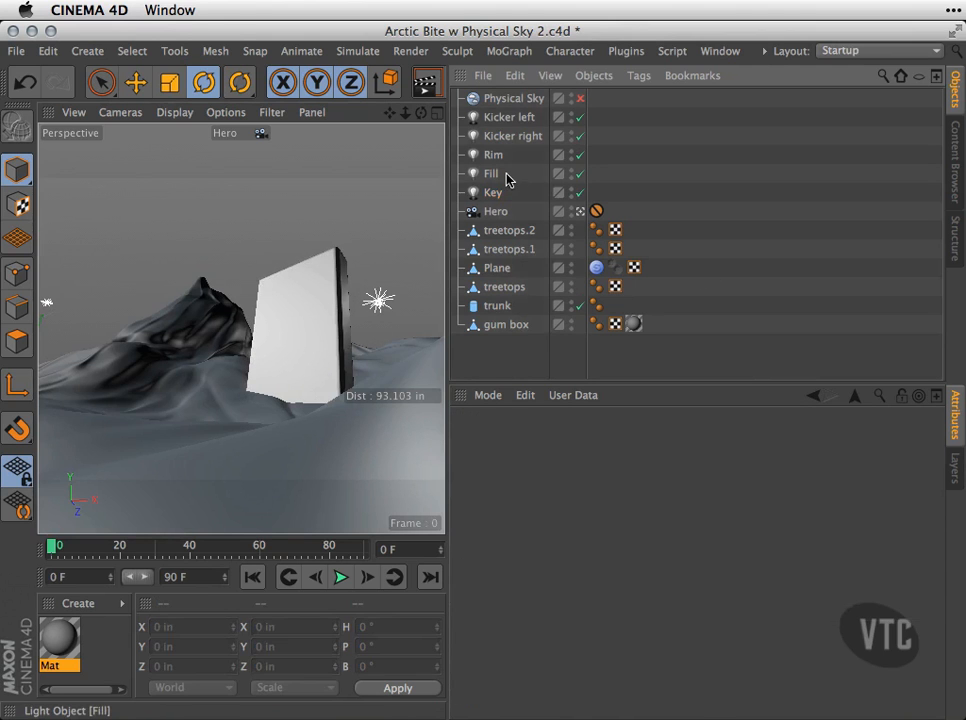
left_click(494, 175)
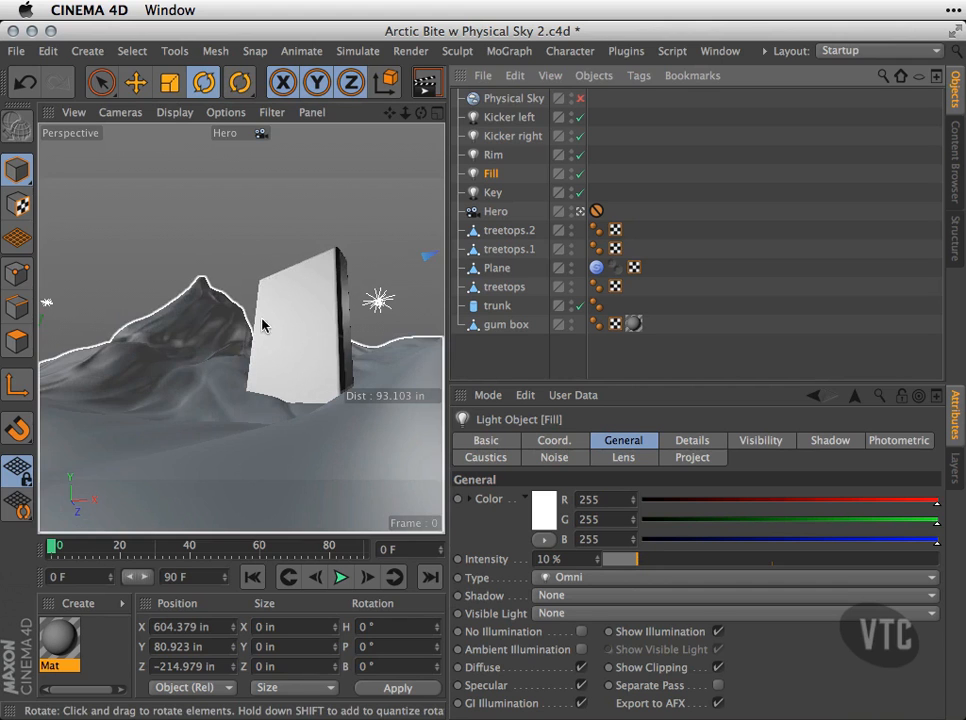
mouse_move(638, 561)
left_mouse_down()
mouse_move(870, 570)
mouse_move(888, 561)
mouse_move(635, 567)
left_mouse_up()
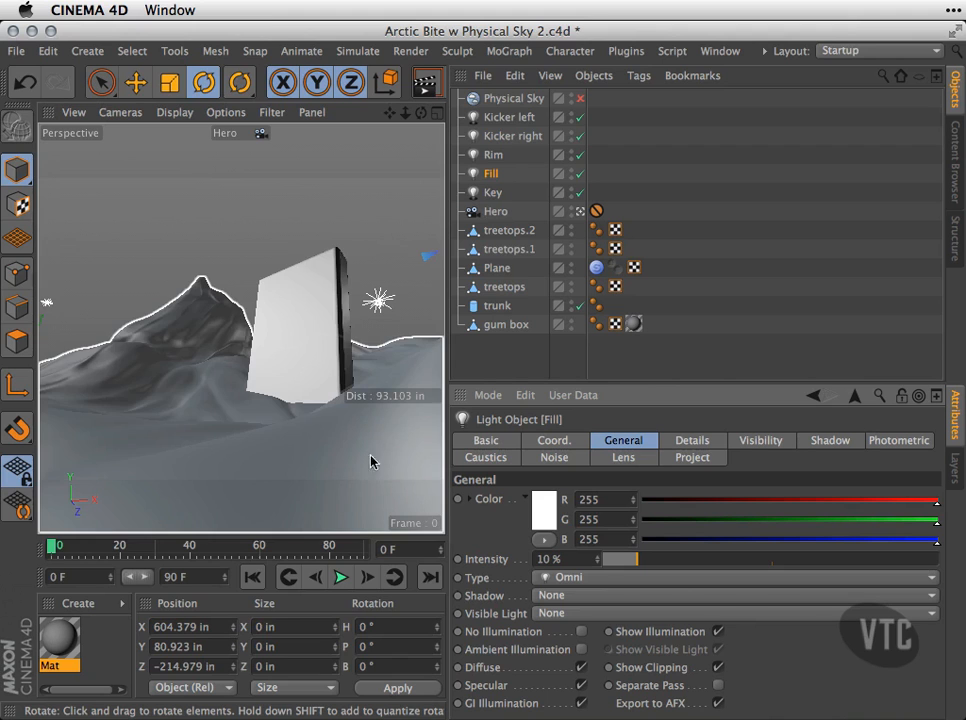
left_click(496, 156)
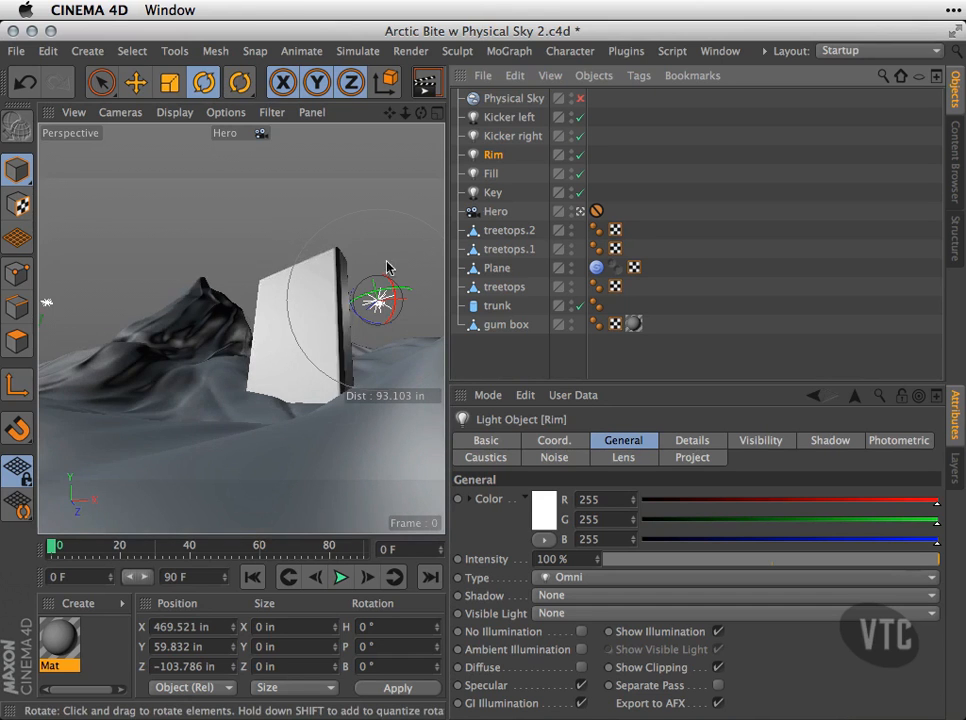
left_click(517, 140)
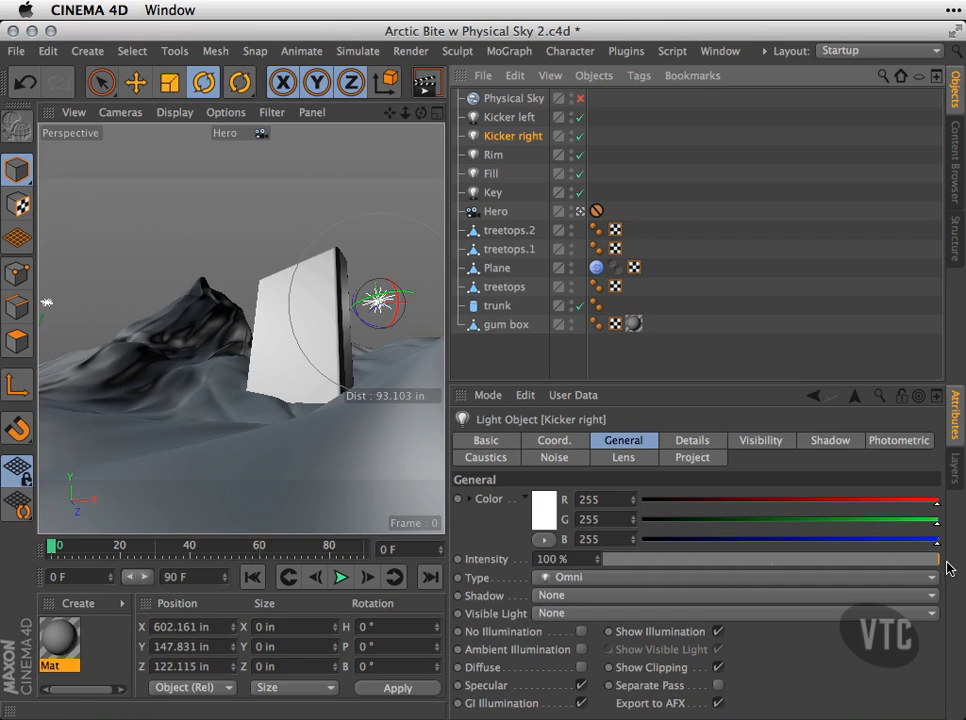
left_click(512, 118)
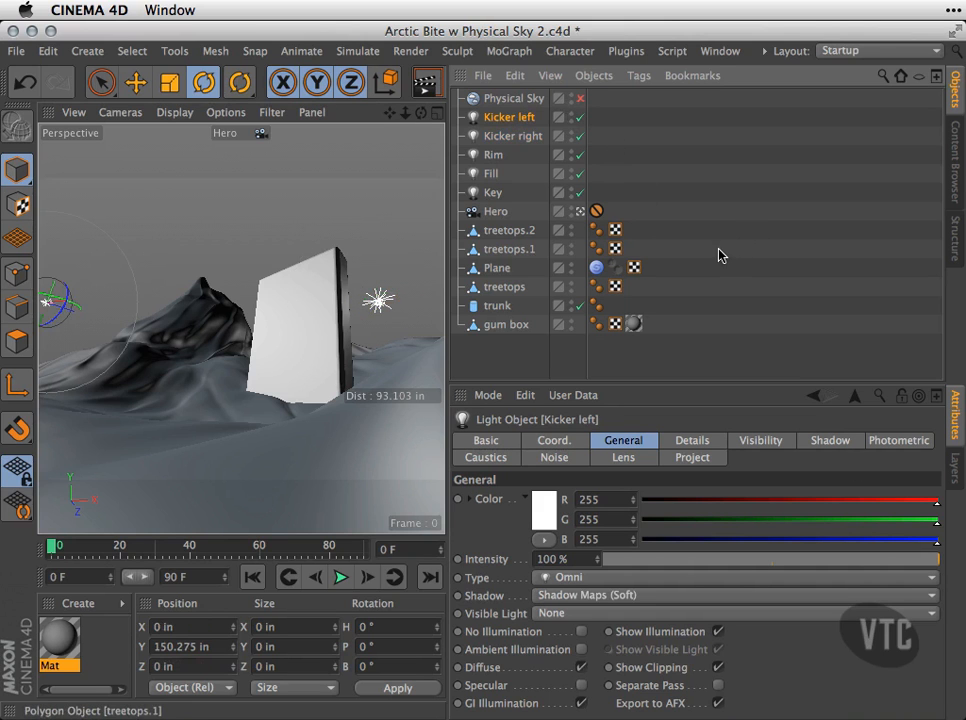
left_click(503, 139)
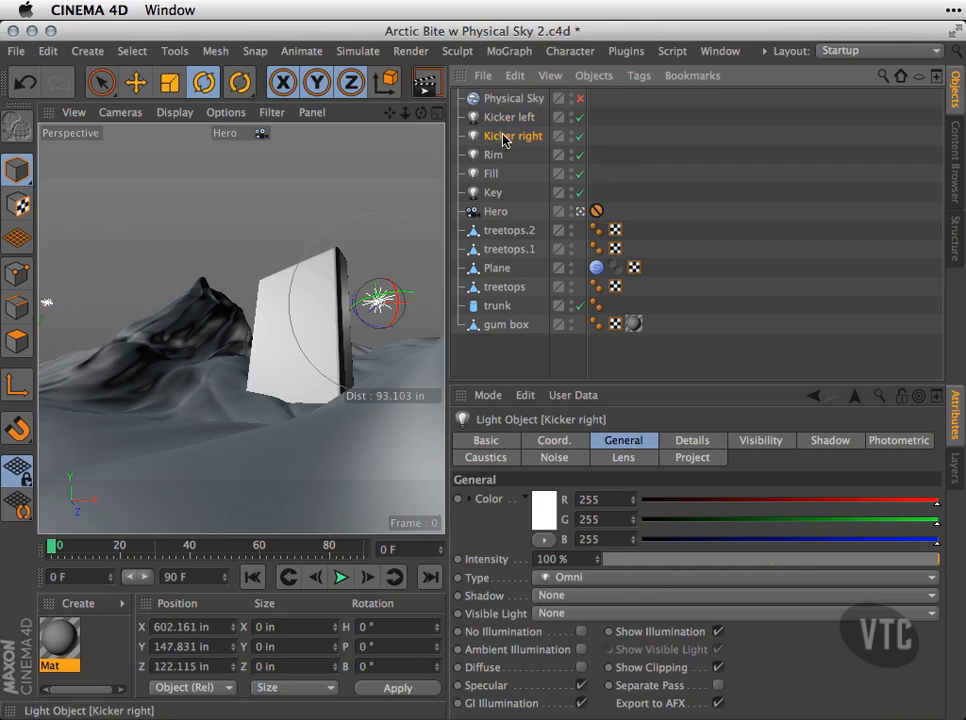
left_click(510, 119)
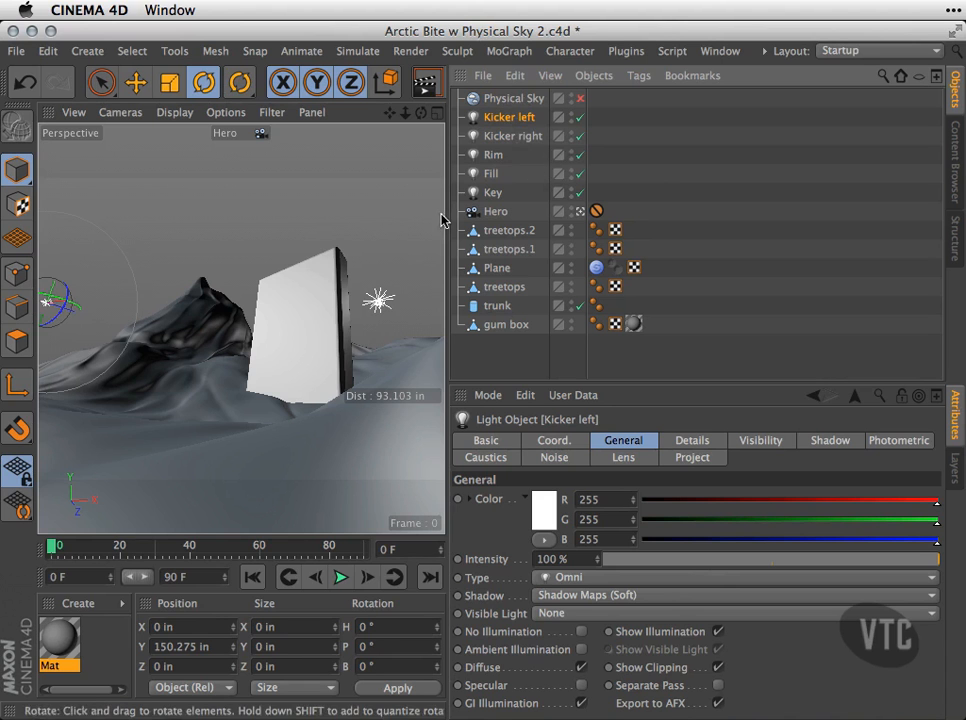
- Enlarge the viewport and look up Physical Sky among the environment objects that can be created
left_click_drag(447, 209, 741, 198)
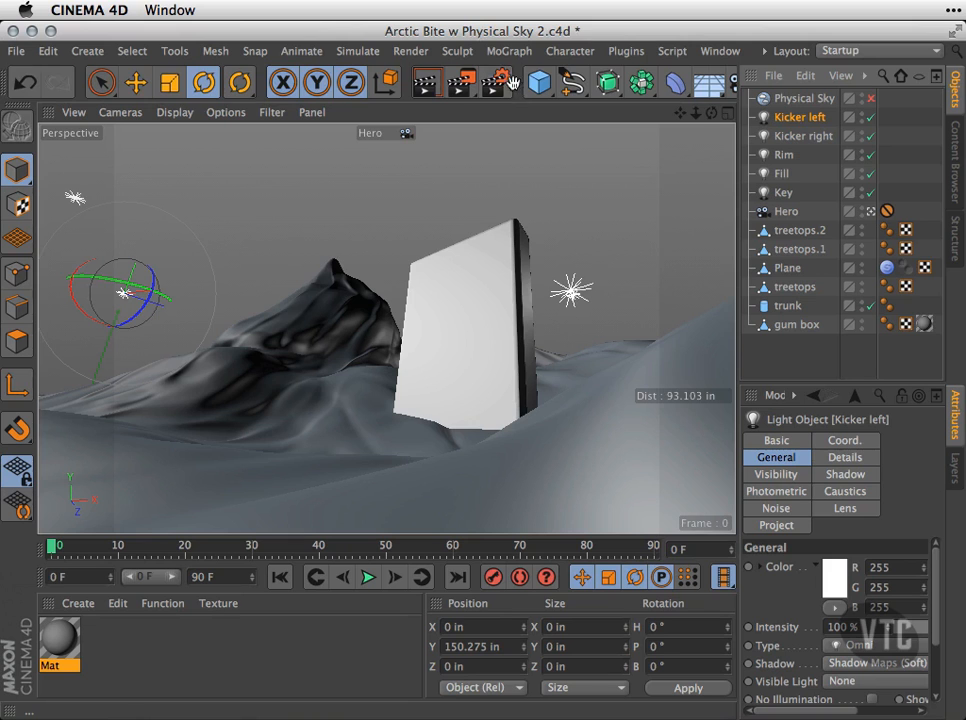
left_click_drag(405, 82, 338, 82)
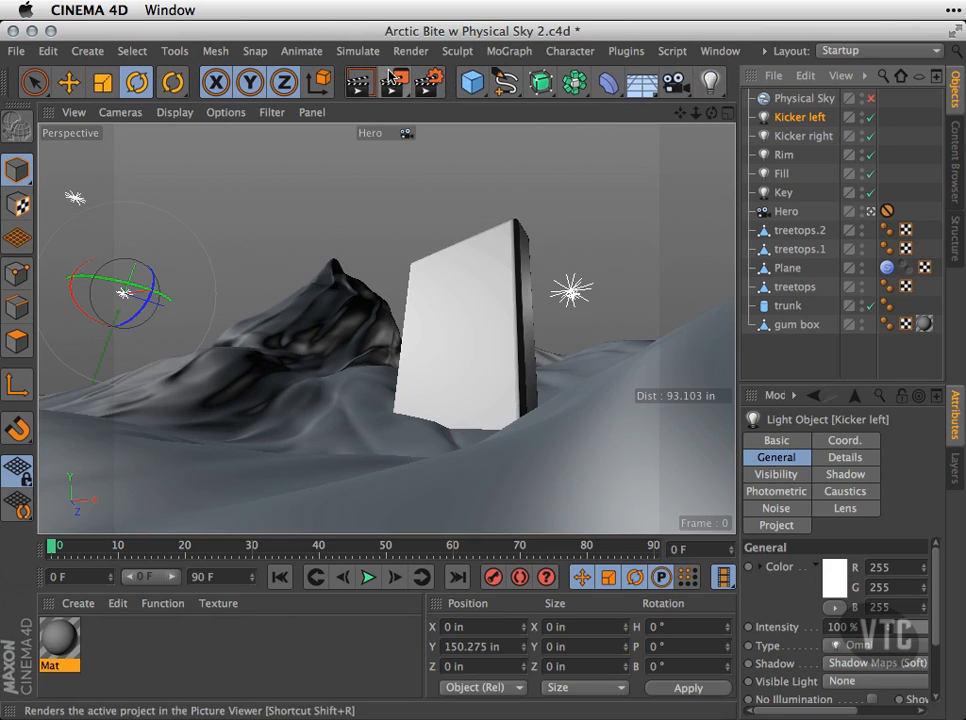
left_click(645, 88)
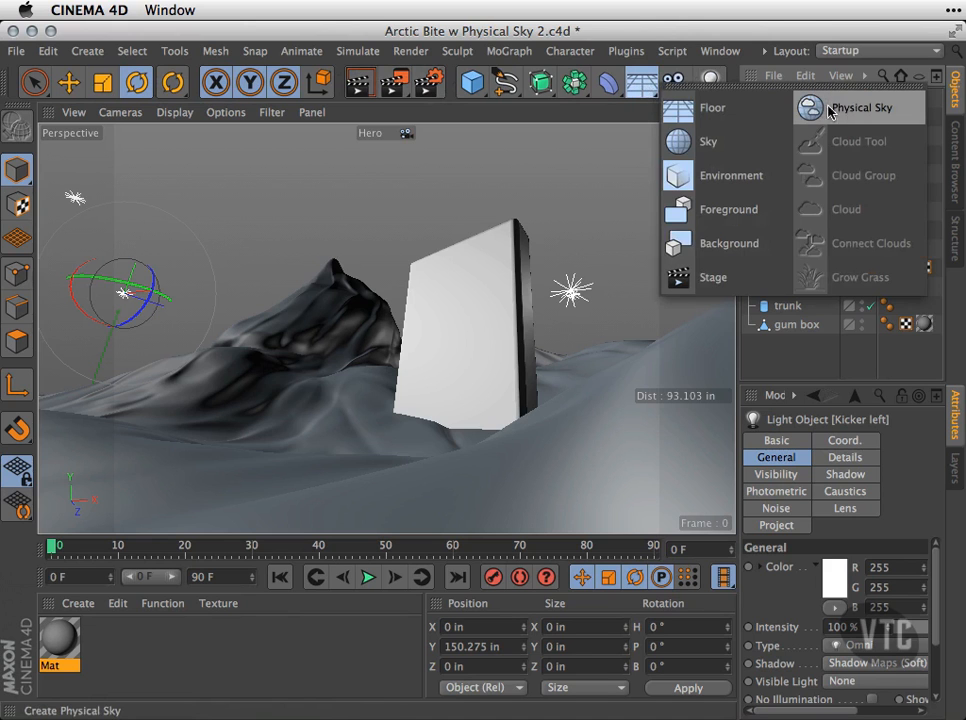
left_click(848, 113)
left_click(641, 84)
left_click(658, 118)
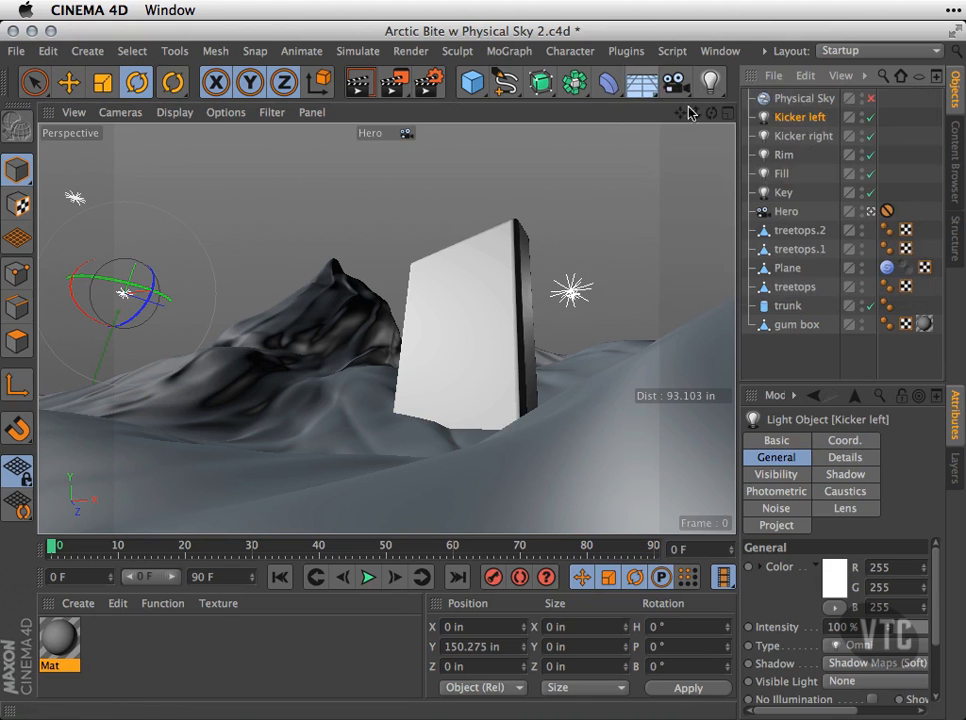
- Re-enable the Physical Sky and enlarge the attributes area to show its complete Sun settings
left_click(872, 99)
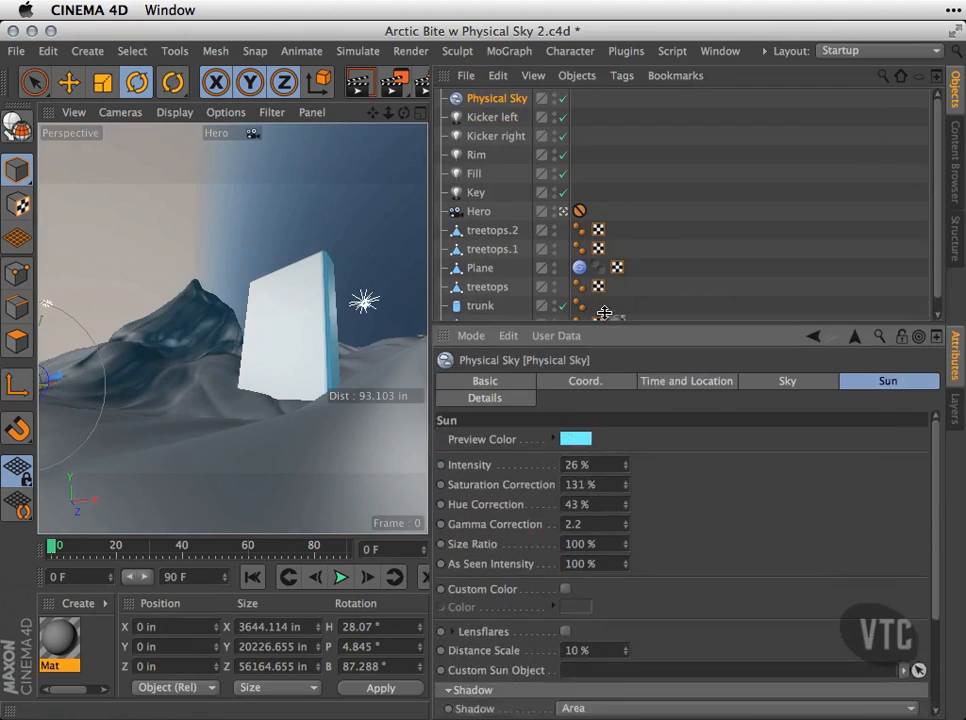
left_click_drag(604, 313, 615, 358)
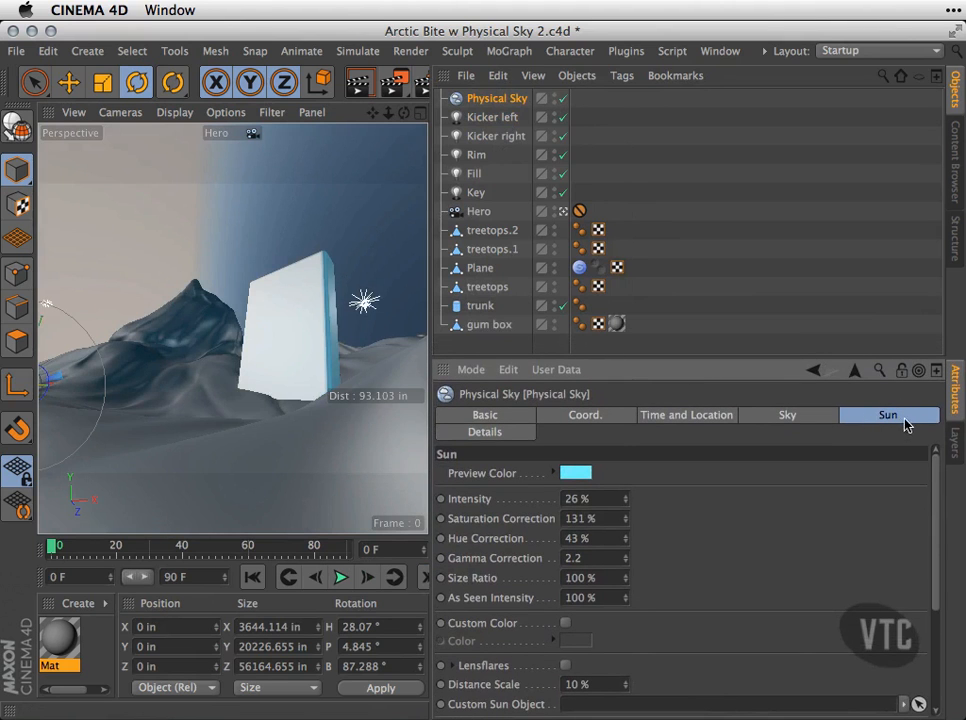
left_click_drag(650, 358, 651, 134)
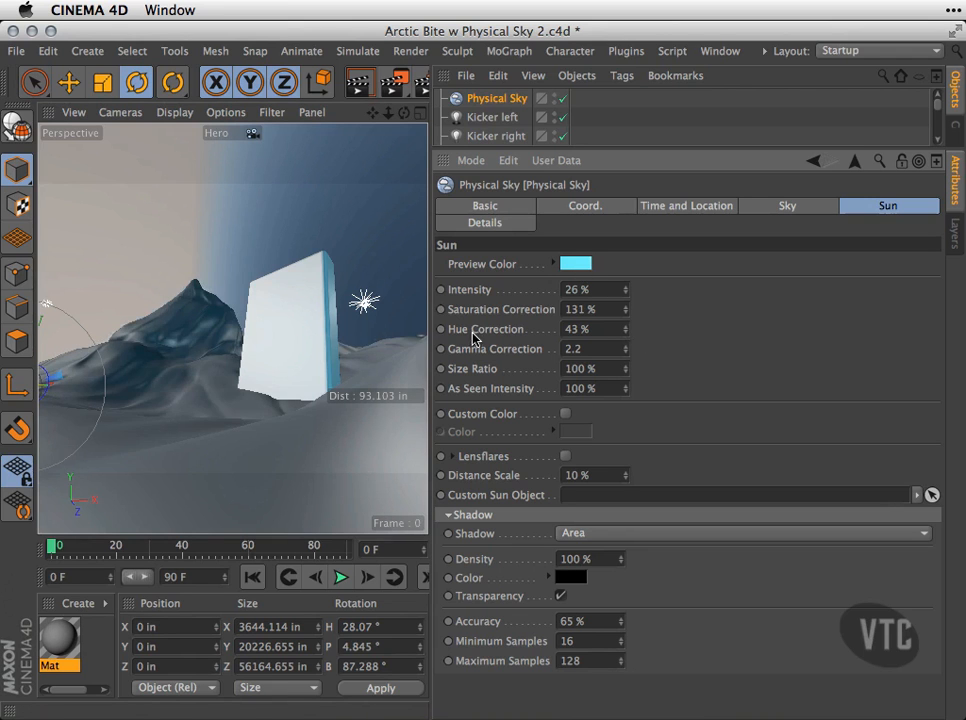
- Try a Hue Correction of 24% on the Physical Sky's sun and return it to 43%
left_click_drag(628, 333, 632, 381)
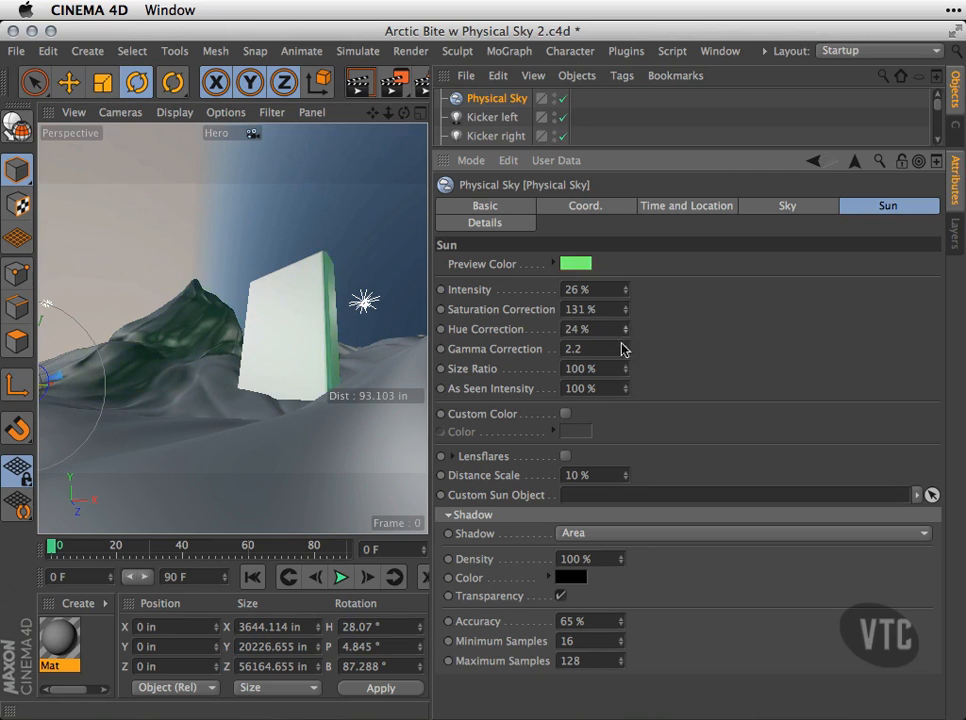
mouse_move(624, 337)
left_mouse_down()
mouse_move(625, 347)
mouse_move(629, 318)
left_mouse_up()
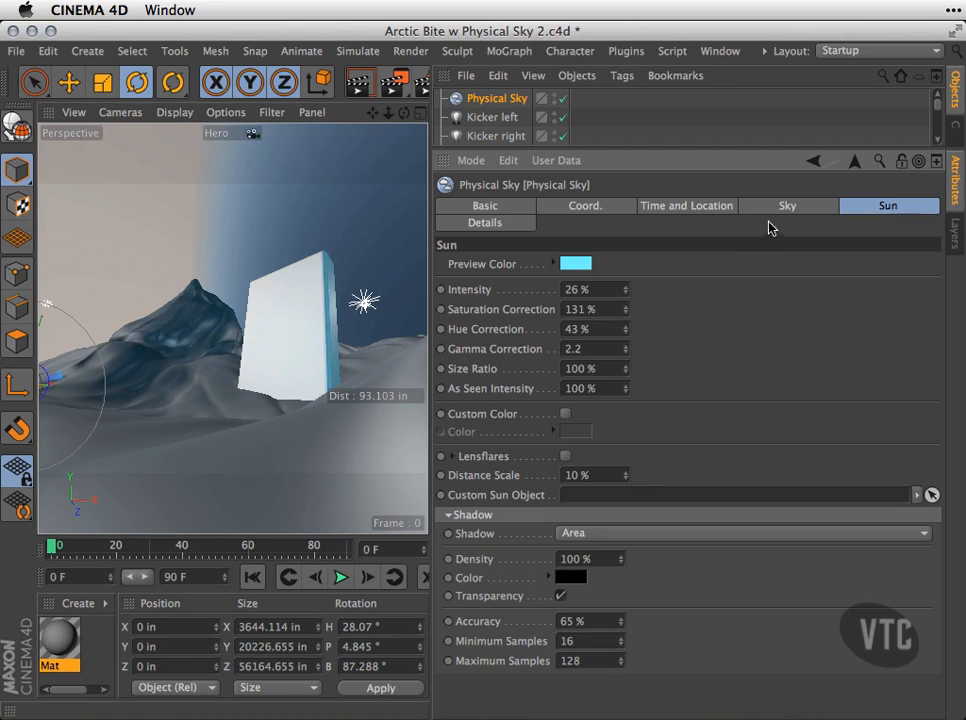
- Review the Physical Sky's Sky, Time and Location, and Sun settings
left_click(787, 207)
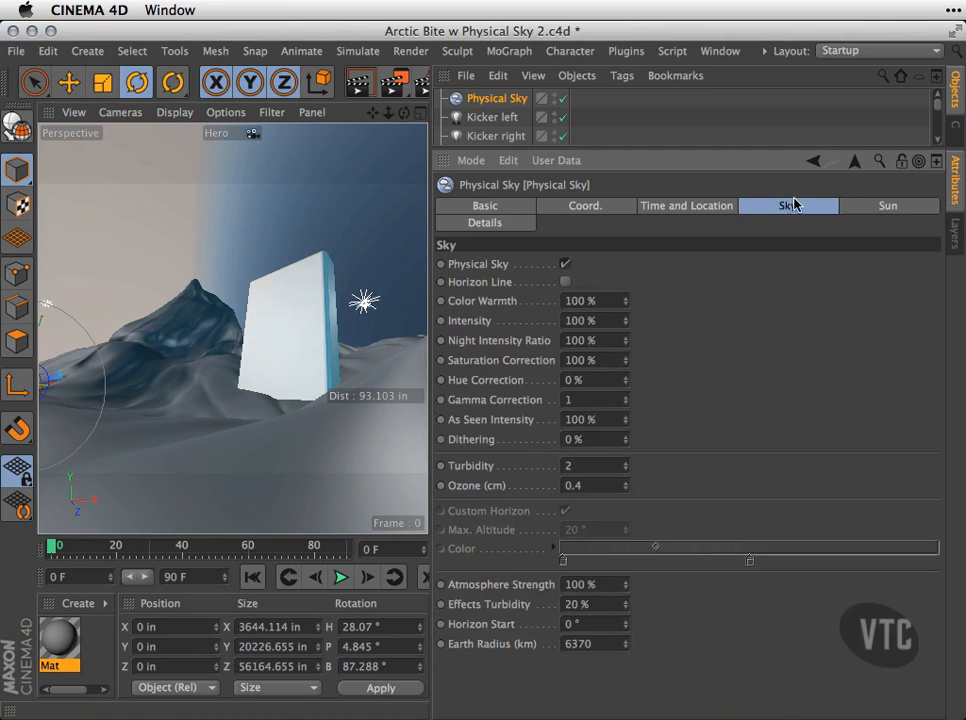
left_click(705, 208)
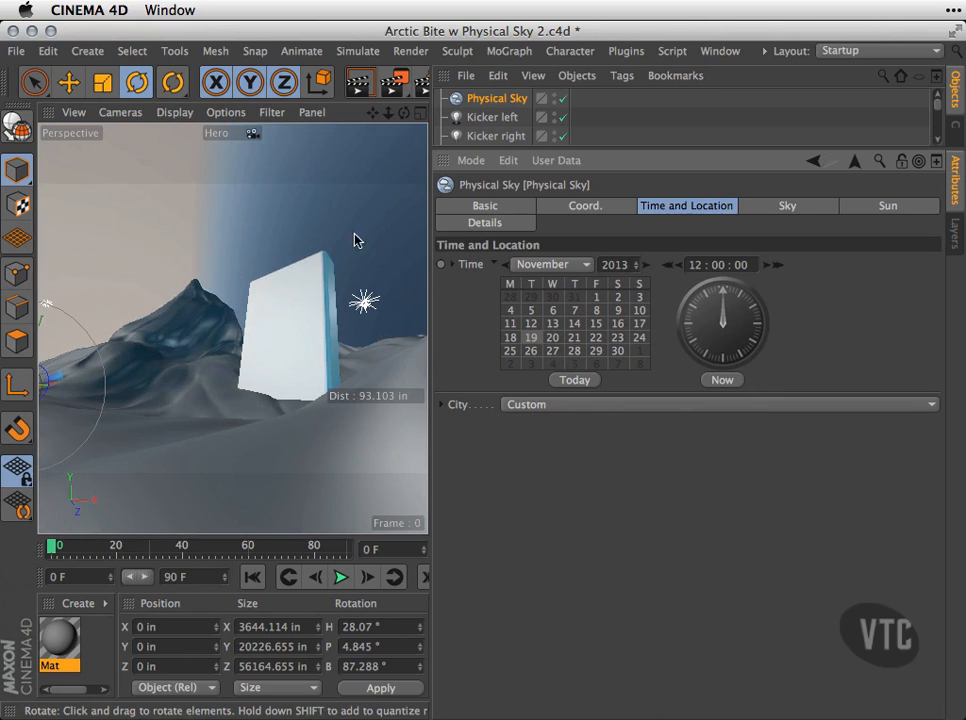
left_click(893, 207)
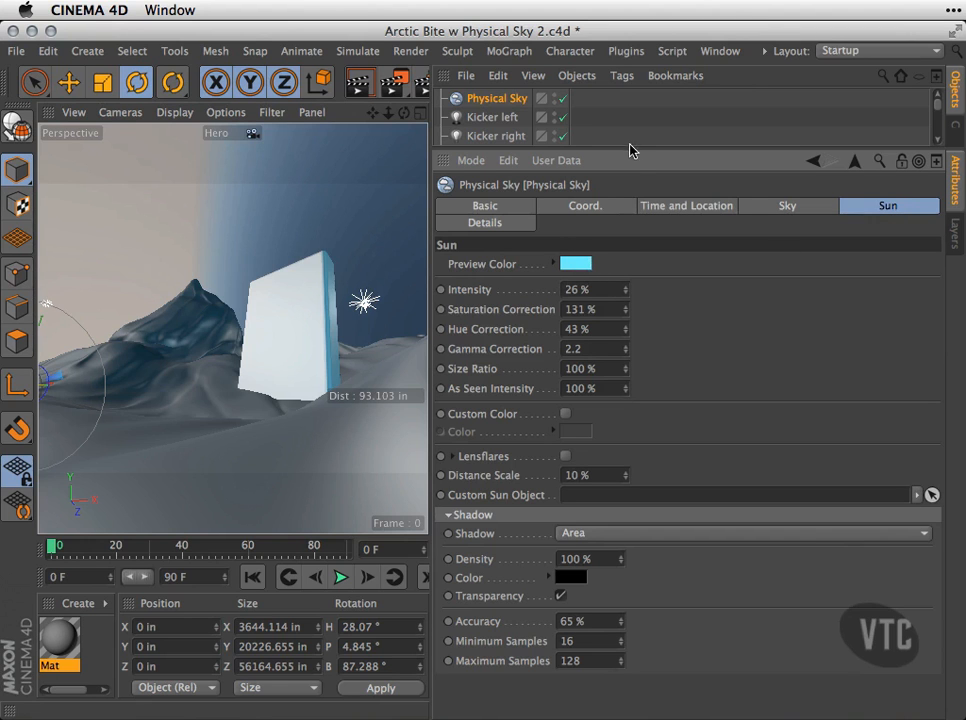
- Enlarge the viewport, render the Hero camera view to check the lighting, and deselect the Physical Sky
left_click_drag(626, 147, 632, 338)
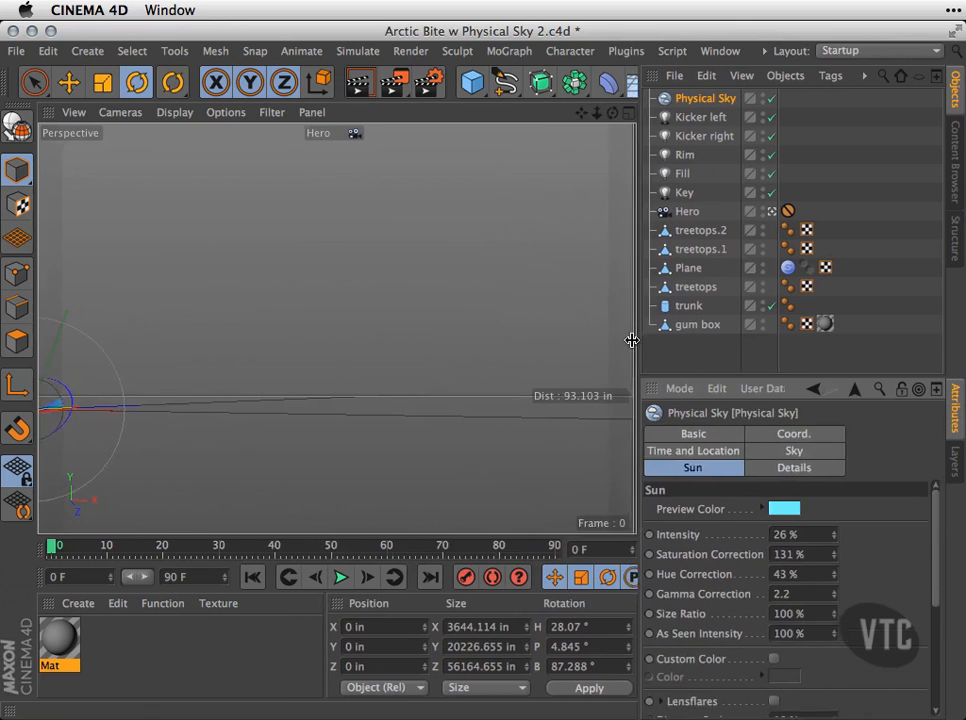
left_click(362, 85)
left_click(362, 86)
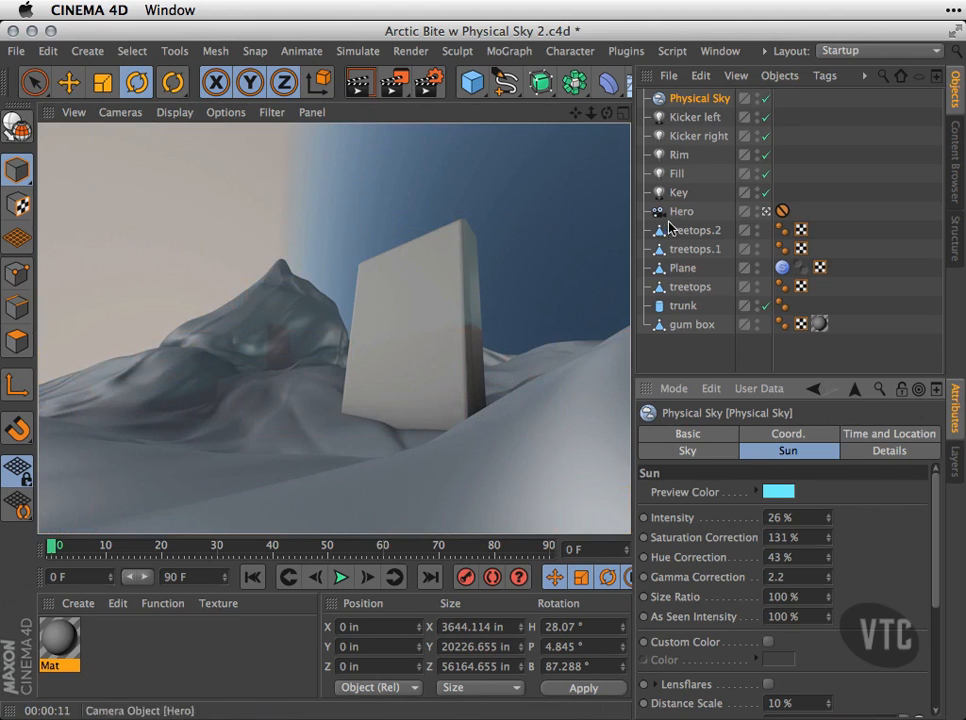
left_click(590, 258)
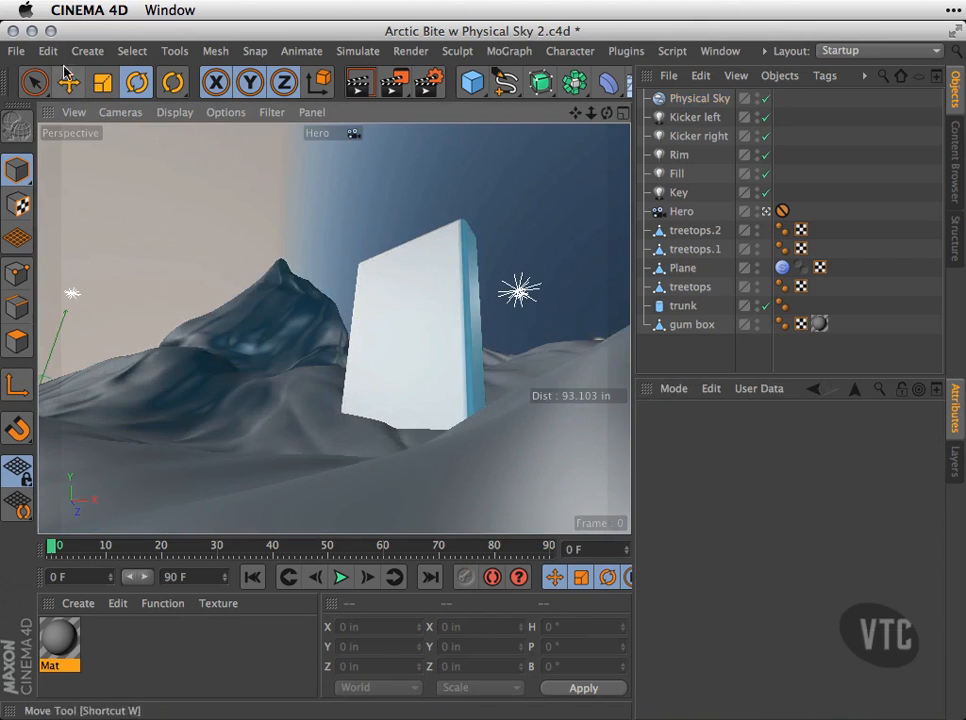
- Reopen Arctic Bite w Physical Sky 2.c4d as a separate copy without the same name and render its active view
left_click(16, 50)
mouse_move(150, 383)
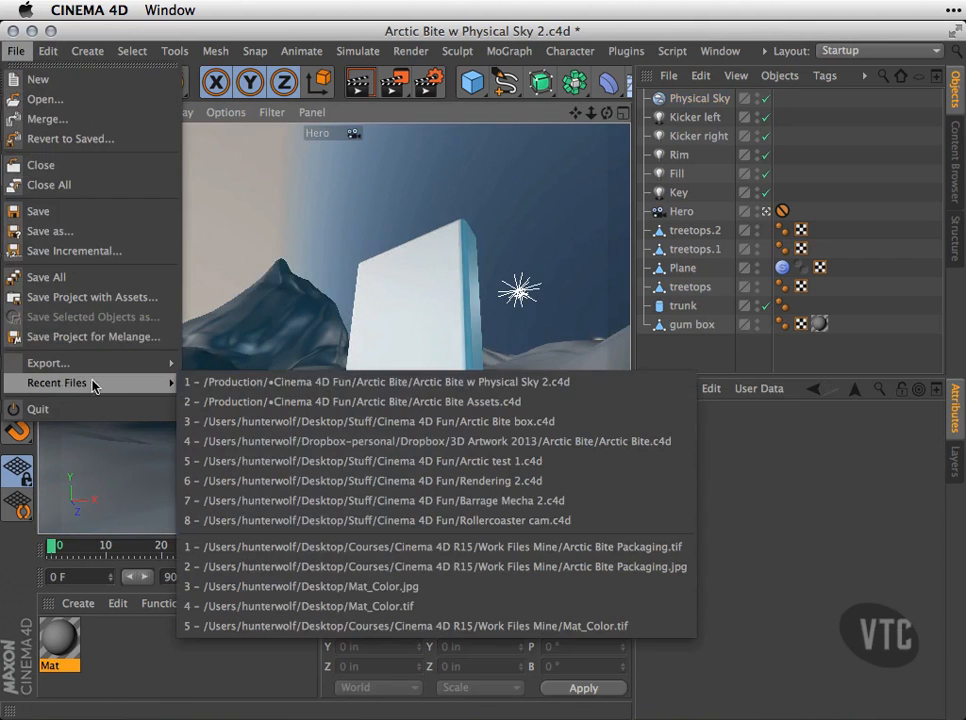
left_click(283, 383)
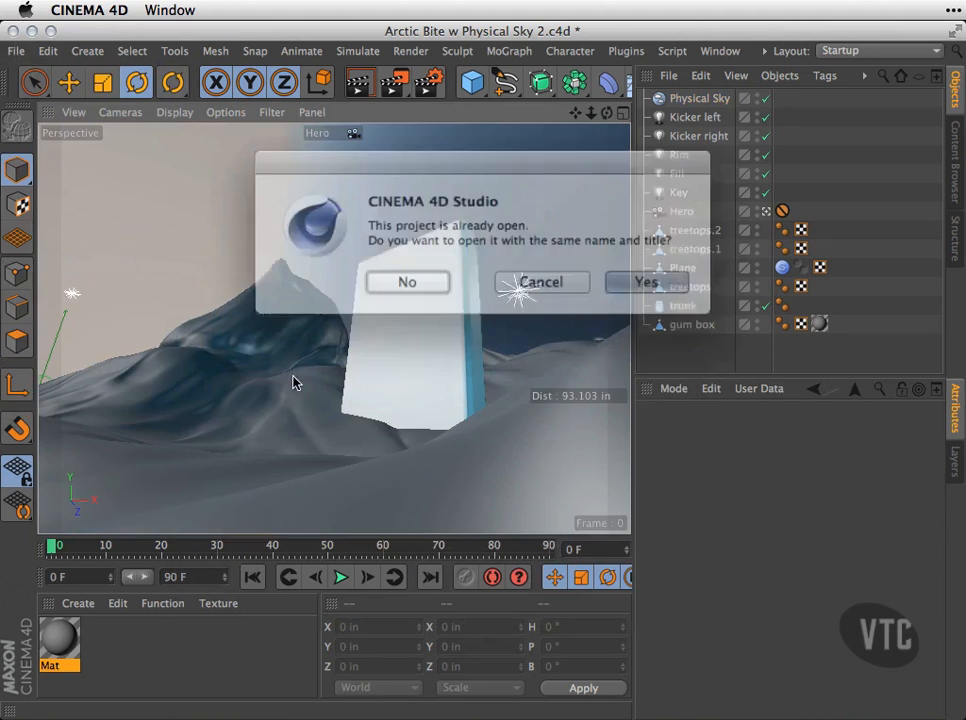
left_click(425, 277)
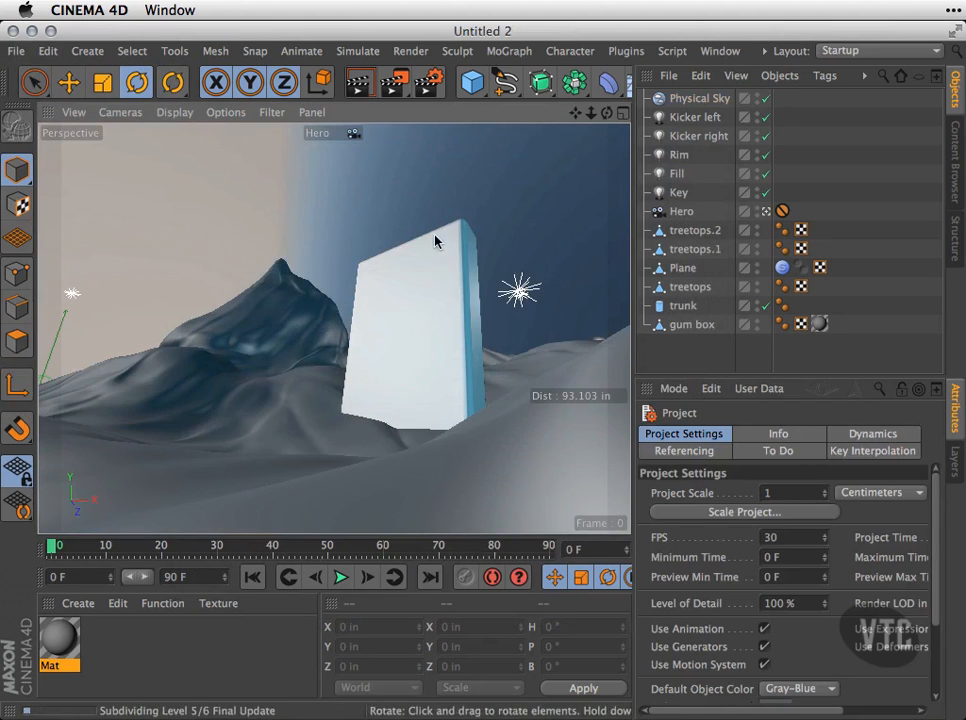
left_click(362, 90)
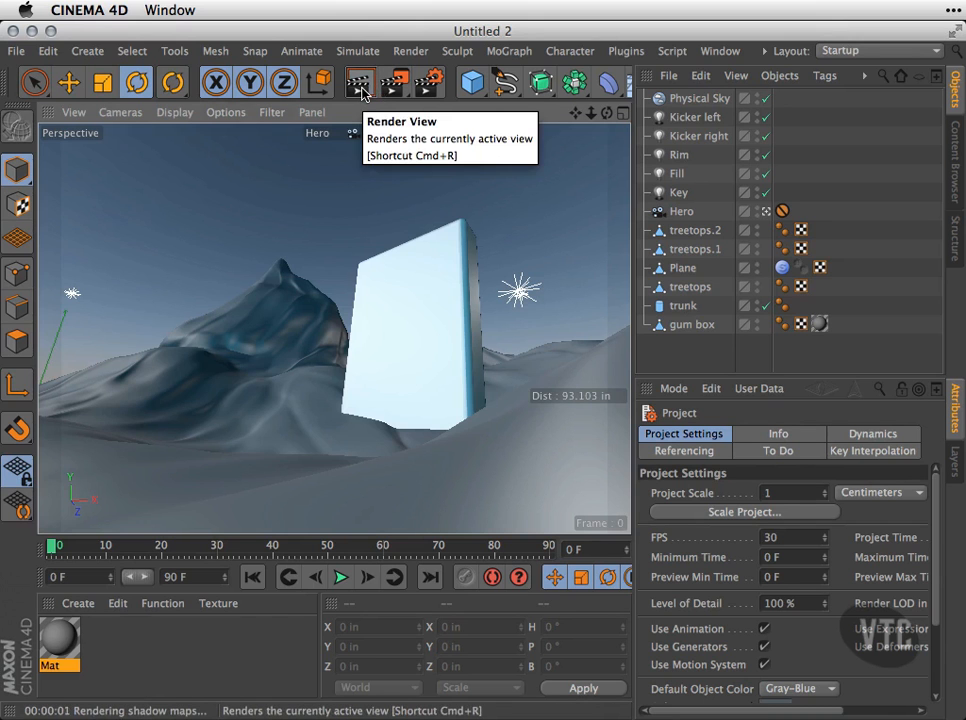